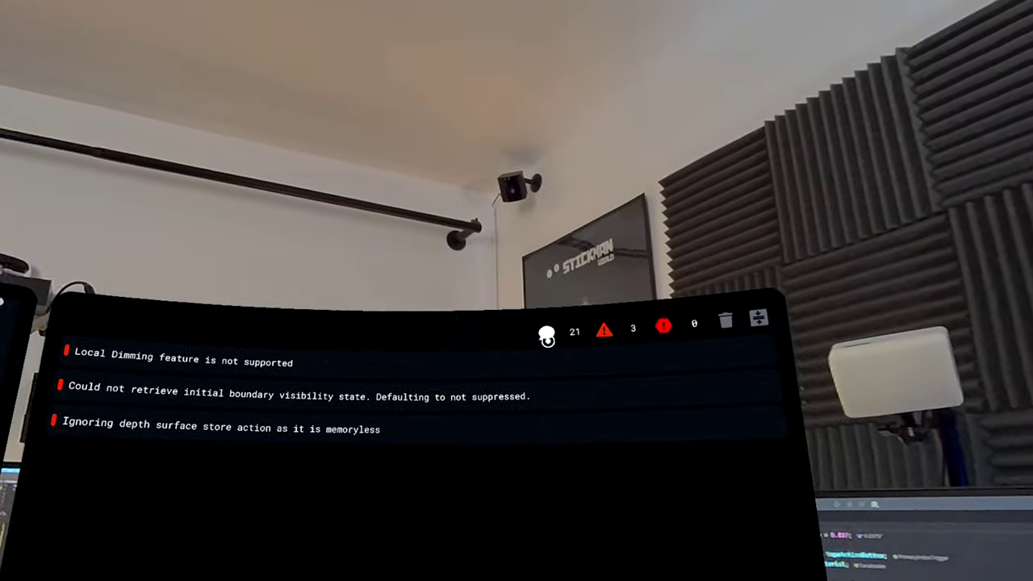
# Show the info logs in the headset console and inspect the OVRNetworkTcpServer listening entry.
pyautogui.click(546, 338)
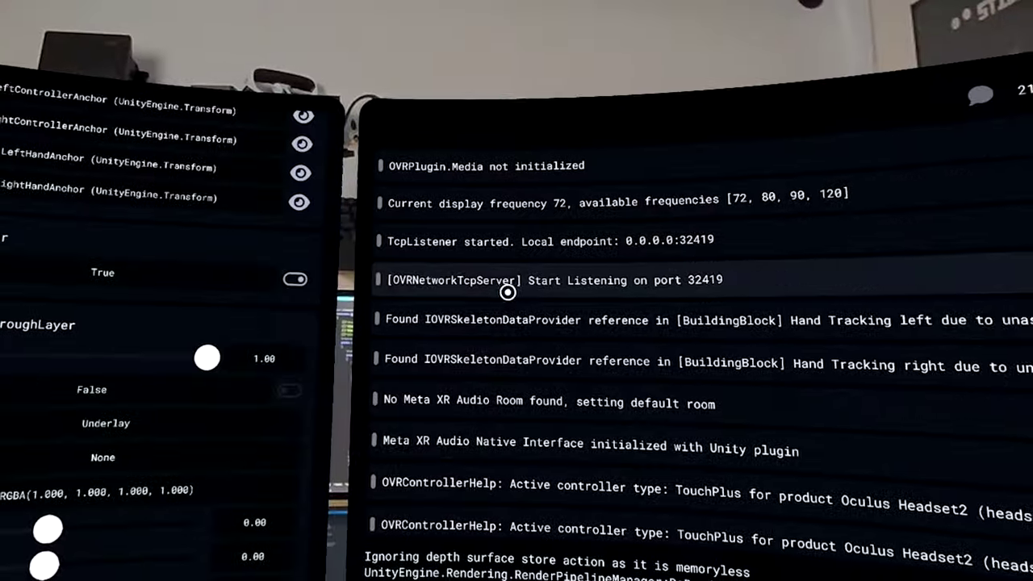
pyautogui.click(513, 279)
pyautogui.click(516, 401)
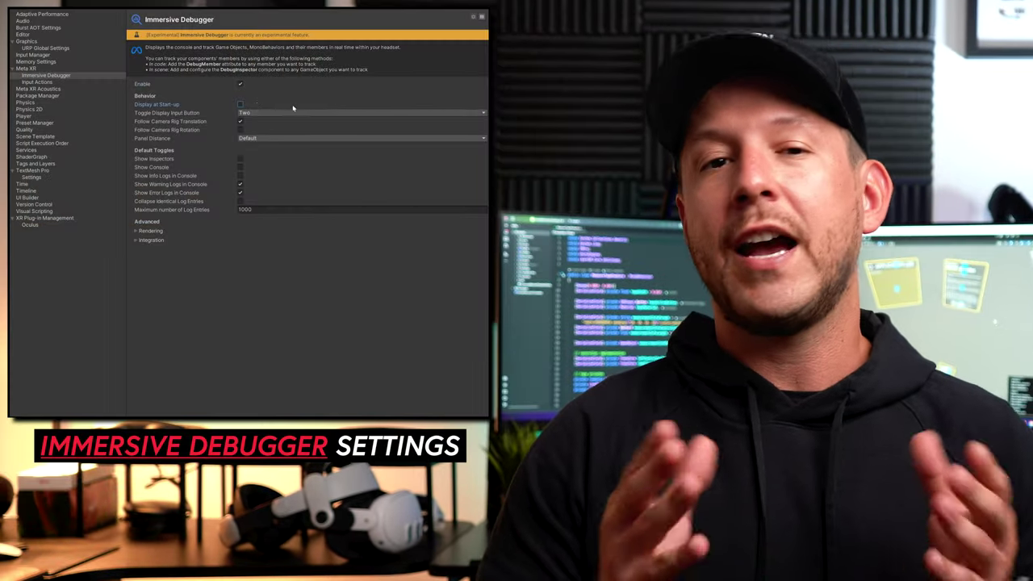
# Look through the Toggle Display Input Button options and the Follow Camera Rig Translation setting of the Immersive Debugger.
pyautogui.click(274, 112)
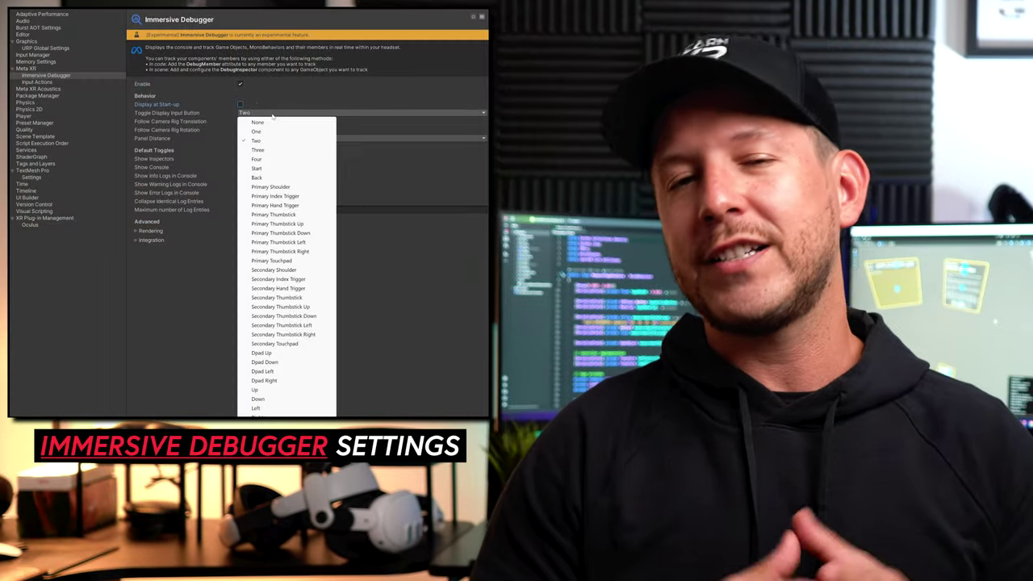
pyautogui.click(240, 121)
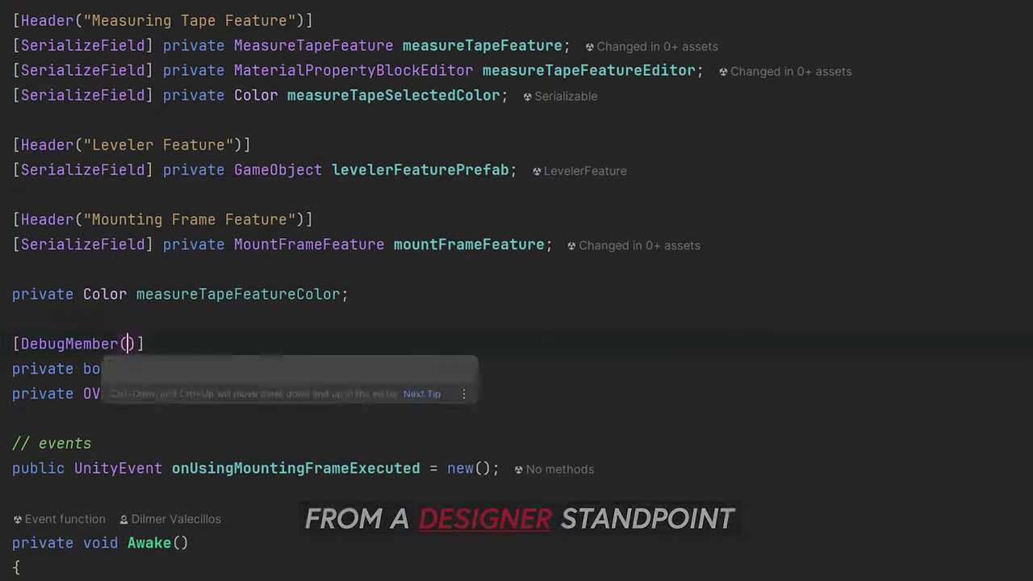
# Give the DebugMember attribute above the initialized field the arguments Category = "MenuInteraction" and Tweakable = true.
pyautogui.write('Category = "MenuInteraction')
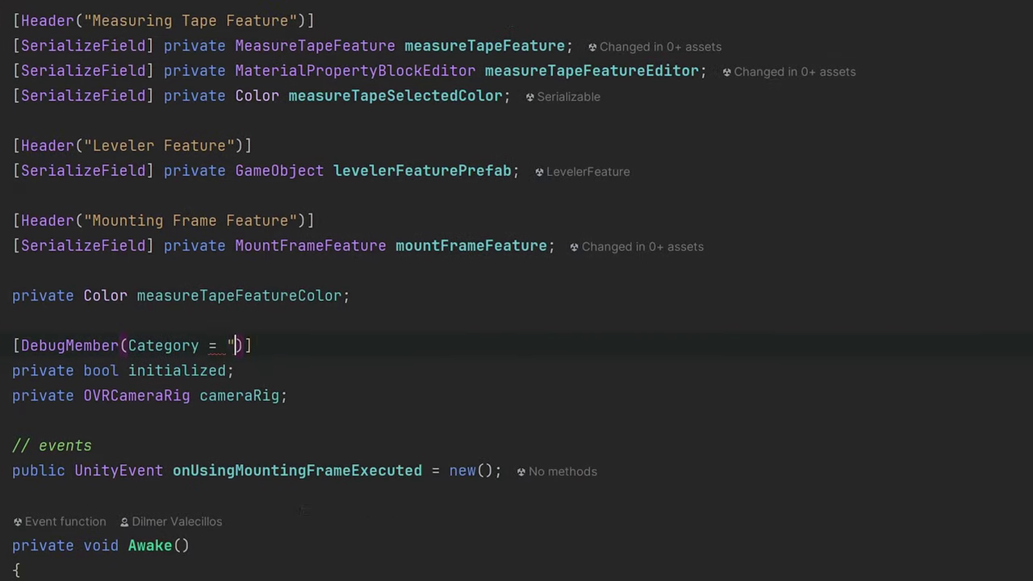
pyautogui.write('", Tweakable = true')
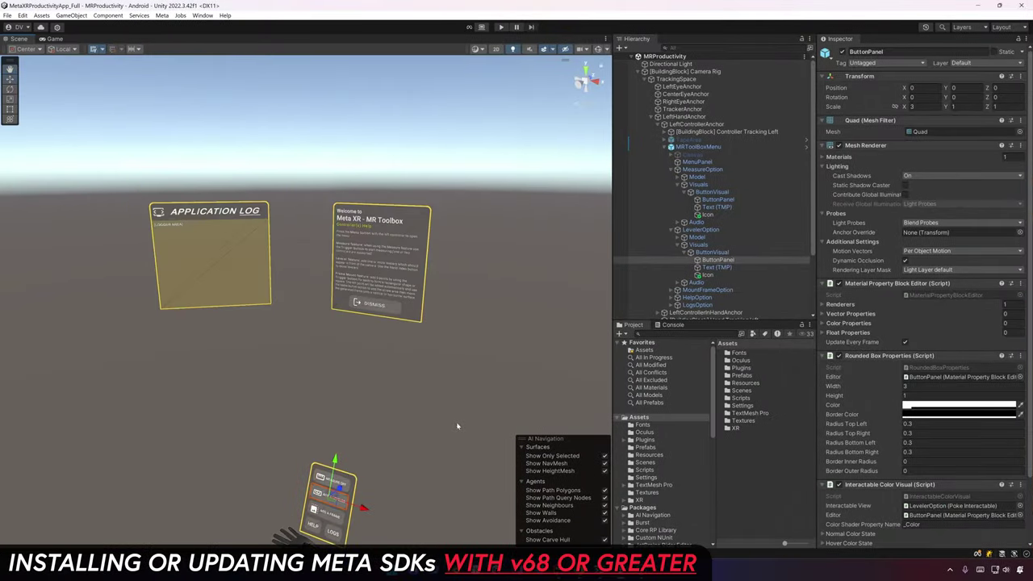
# Open the Package Manager in Unity and check the installed Meta XR All-in-One SDK and Meta XR Core SDK packages.
pyautogui.keyDown('alt'); pyautogui.moveTo(465, 379); pyautogui.dragTo(300, 282); pyautogui.keyUp('alt')
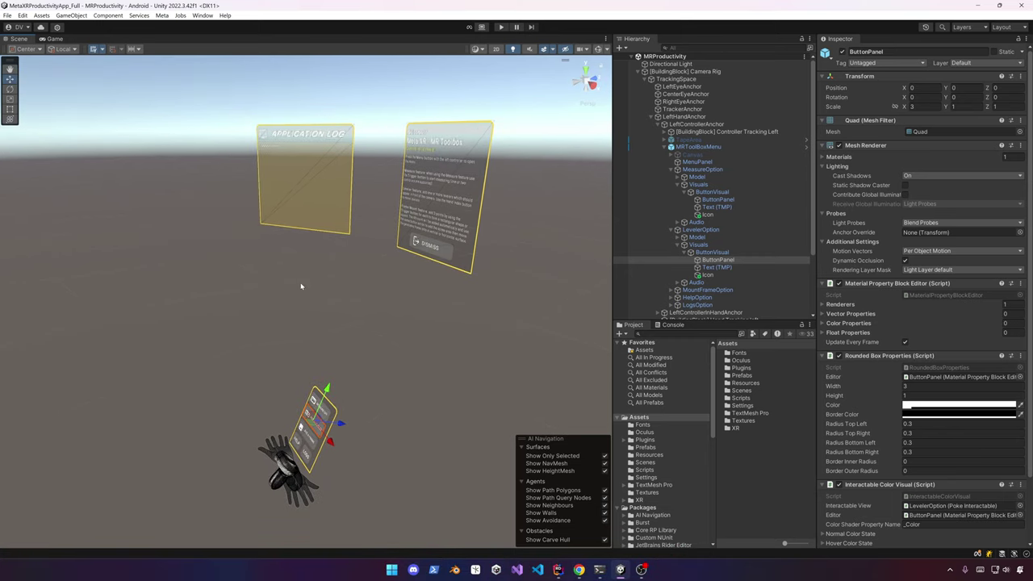
pyautogui.click(203, 15)
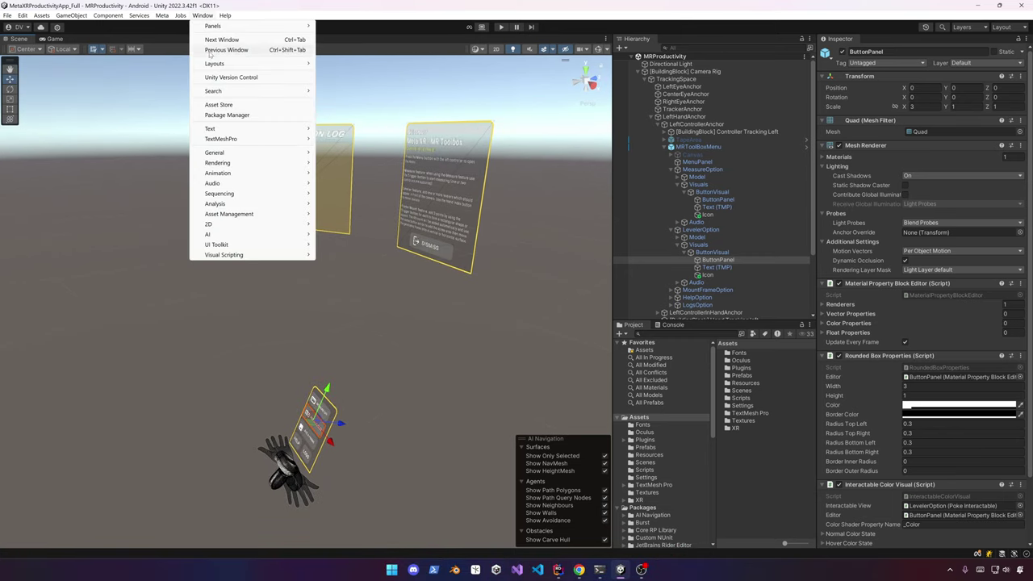
pyautogui.click(216, 116)
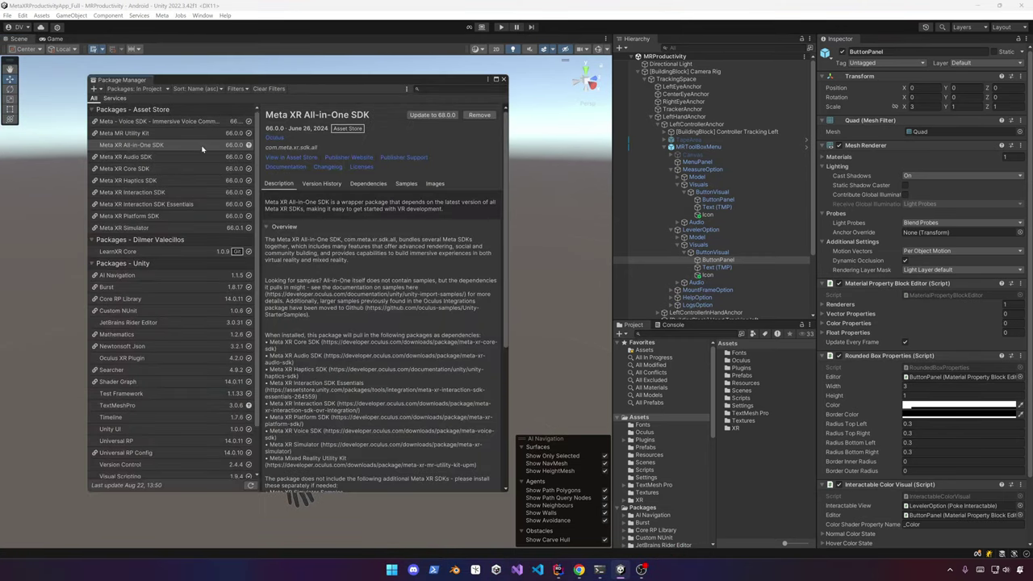
pyautogui.click(210, 145)
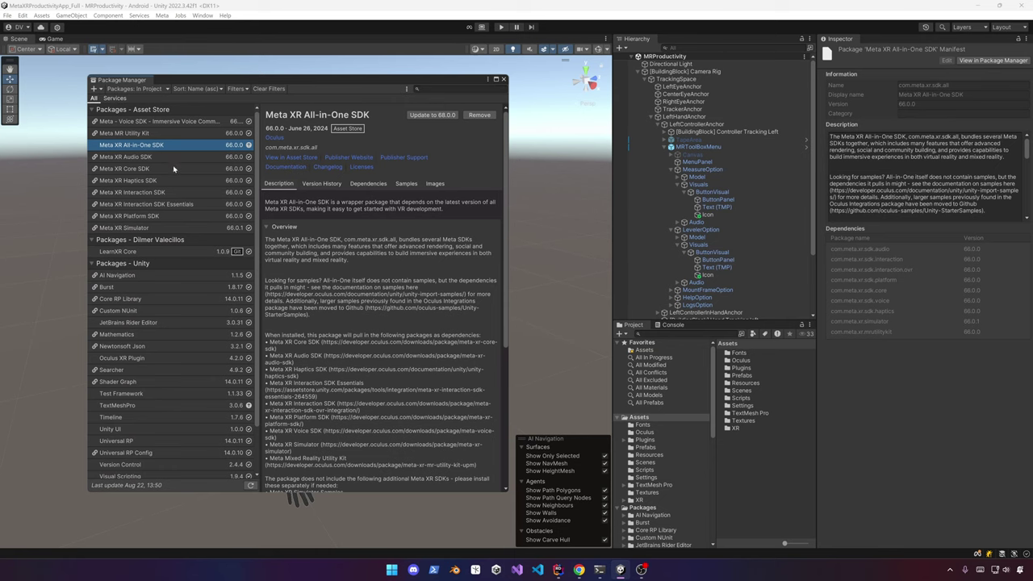
pyautogui.click(174, 169)
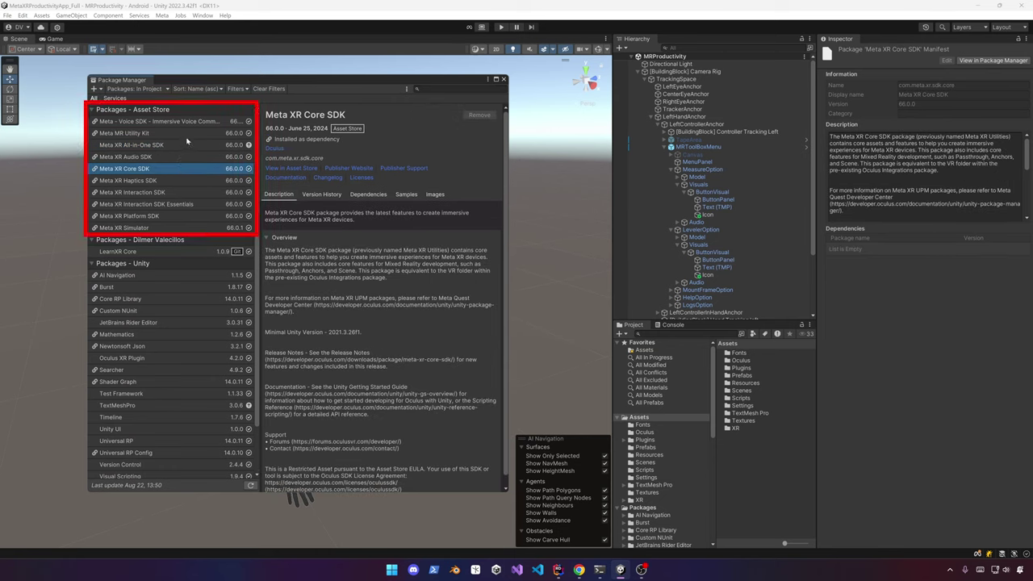
pyautogui.click(186, 139)
pyautogui.click(184, 146)
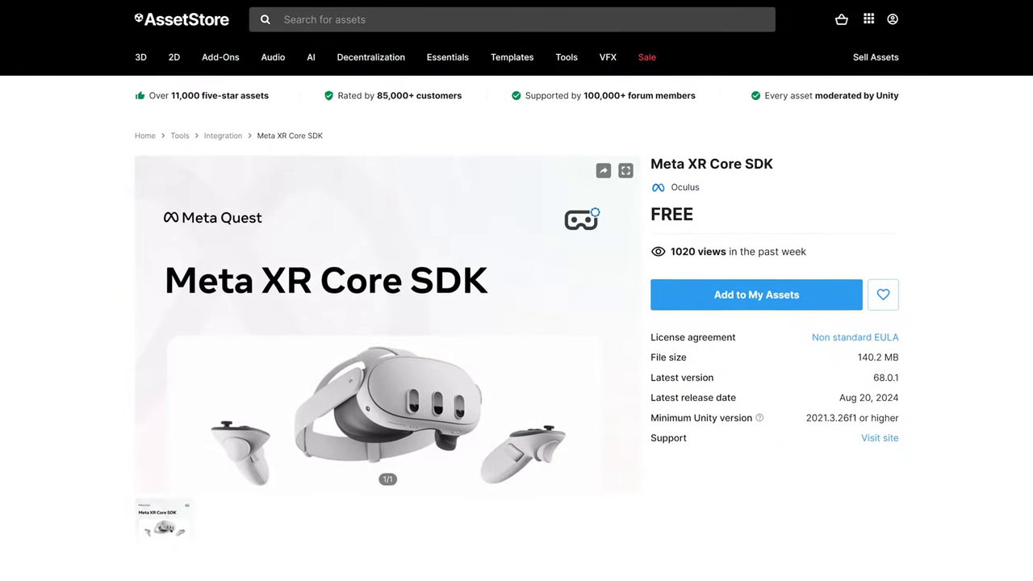
# Review the Meta XR Core SDK page on the Asset Store, including its version details and description.
pyautogui.moveTo(780, 164); pyautogui.dragTo(650, 165)
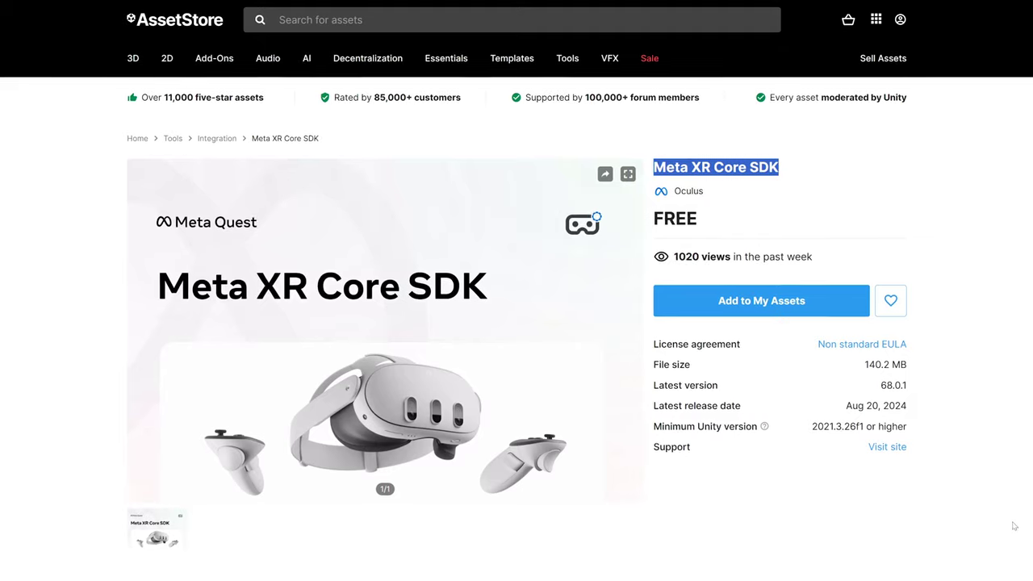
pyautogui.scroll(-6, 1013, 526)
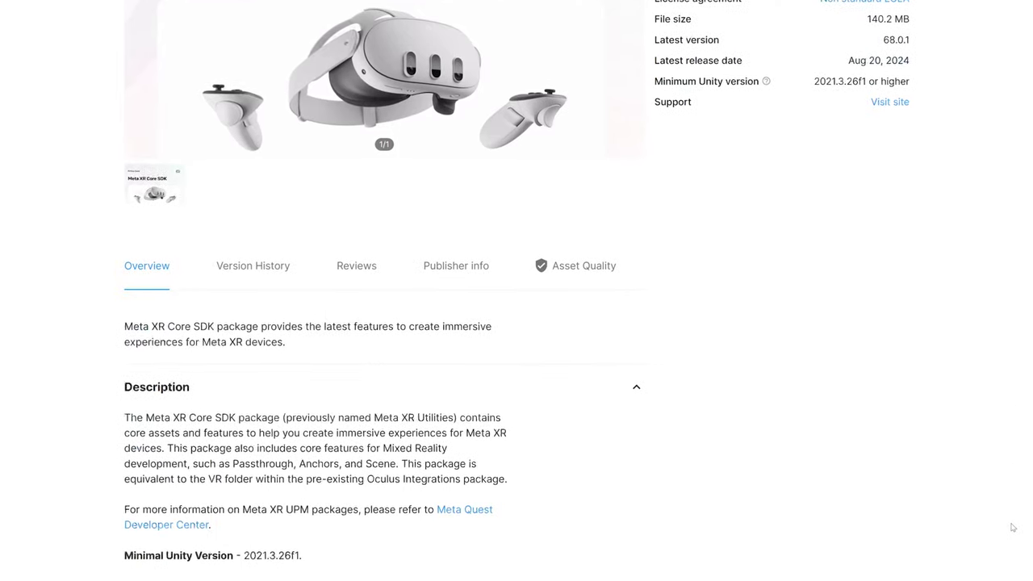
pyautogui.scroll(6, 1014, 526)
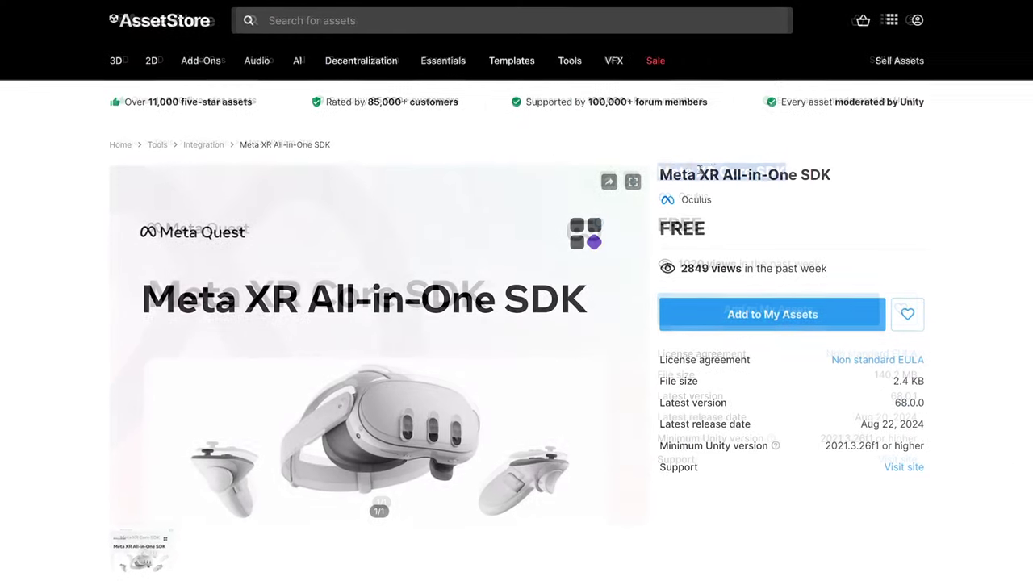
# Review the Meta XR All-in-One SDK page on the Asset Store down to its list of dependency packages.
pyautogui.moveTo(831, 175); pyautogui.dragTo(655, 176)
pyautogui.click(780, 508)
pyautogui.scroll(-5, 783, 525)
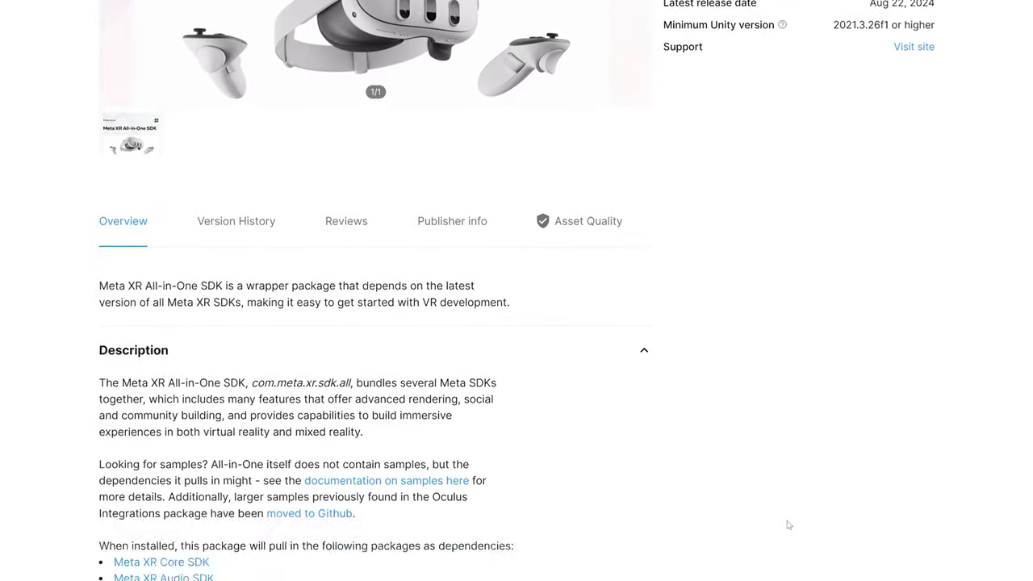
pyautogui.scroll(-3, 789, 525)
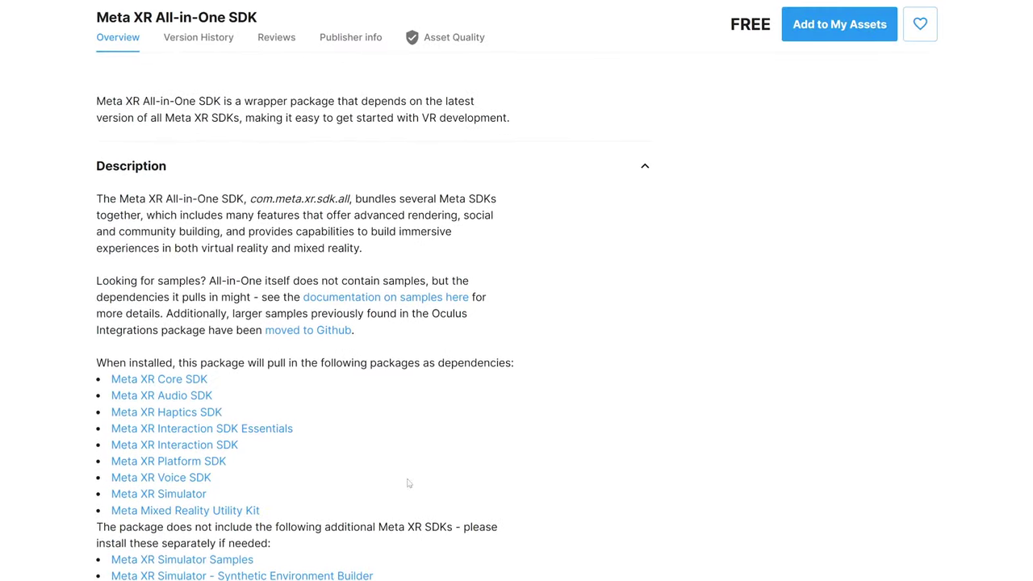
pyautogui.moveTo(211, 382); pyautogui.dragTo(108, 381)
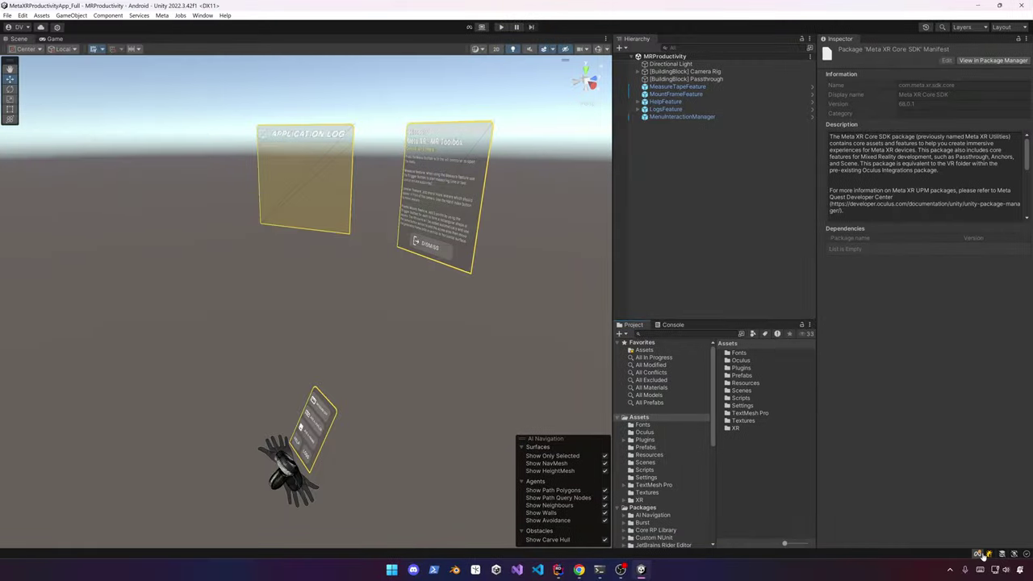
# Open the Immersive Debugger project settings in Unity and keep Two as the Toggle Display Input Button.
pyautogui.click(978, 555)
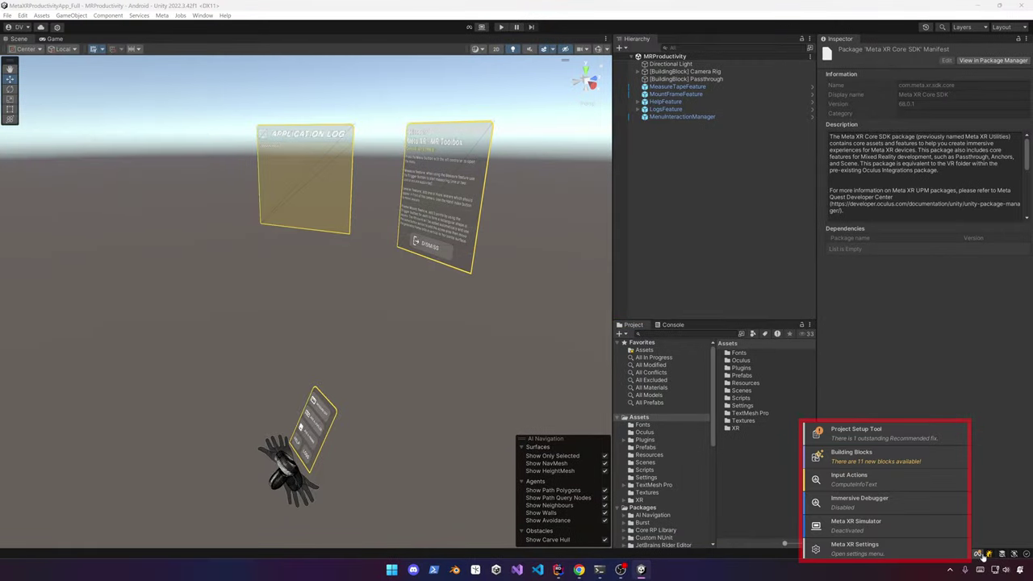
pyautogui.click(859, 500)
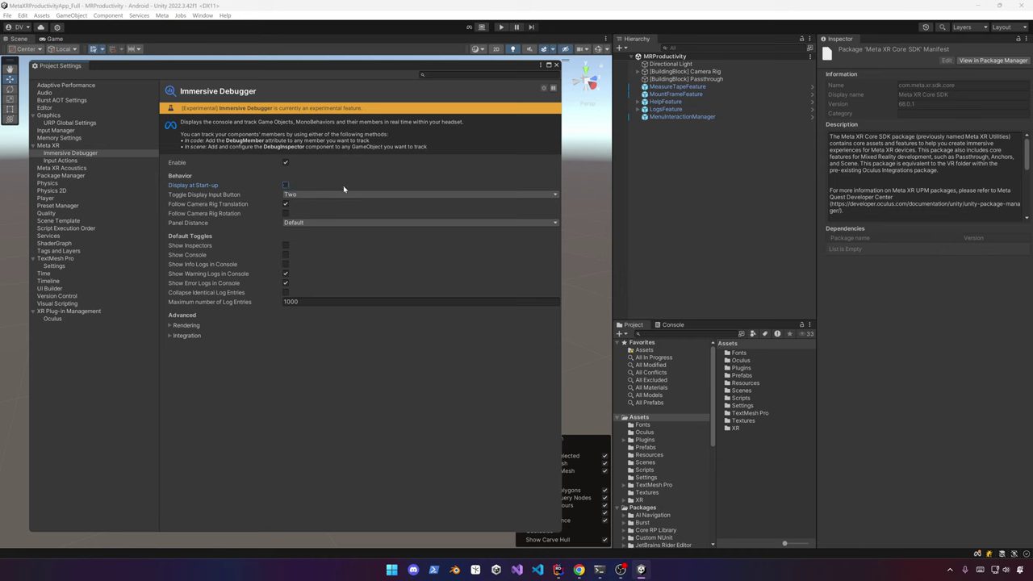
pyautogui.click(321, 194)
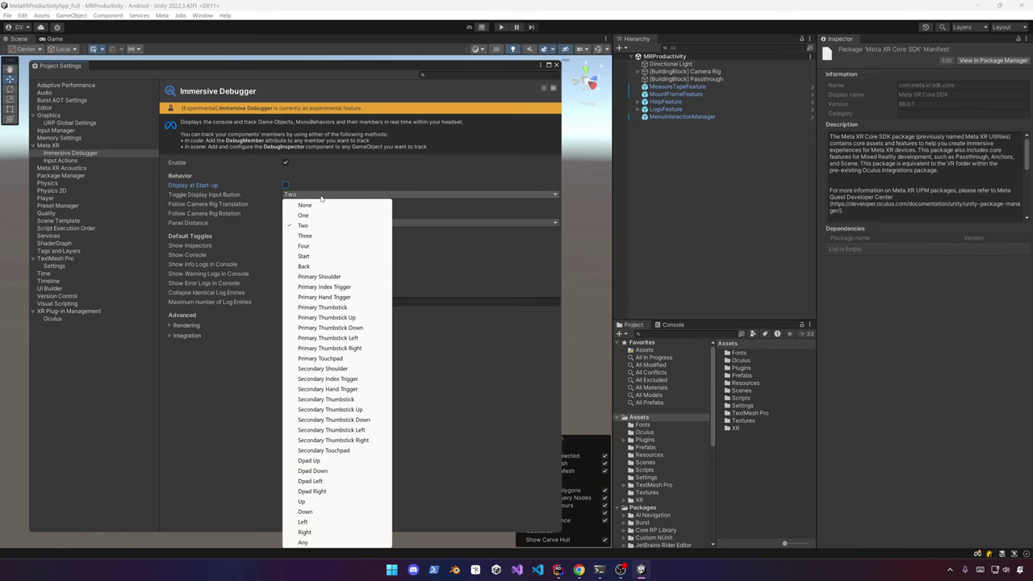
pyautogui.click(273, 199)
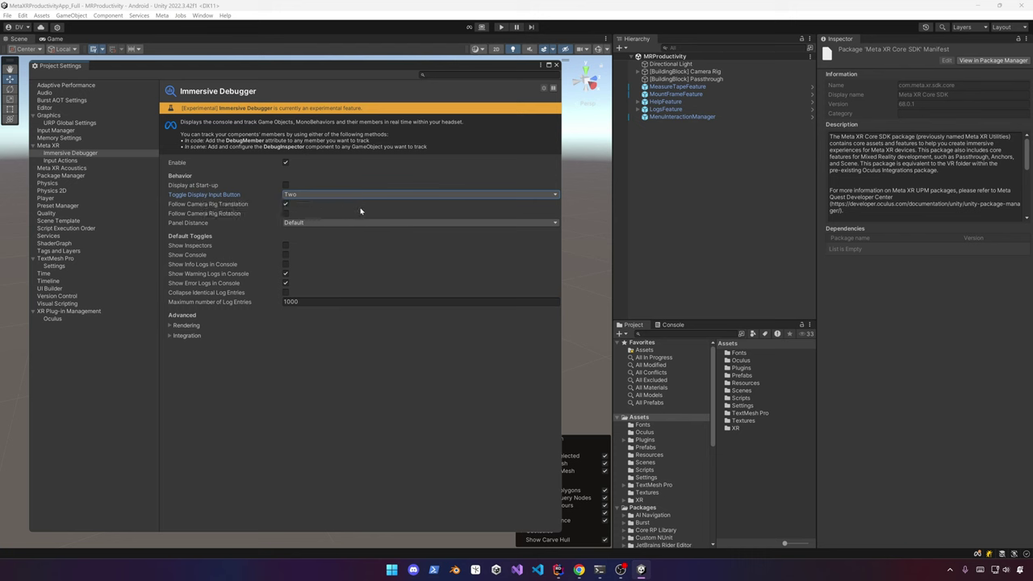
# Try the Follow Camera Rig Translation and Rotation options and the Far panel distance, then restore Panel Distance to Default.
pyautogui.click(285, 205)
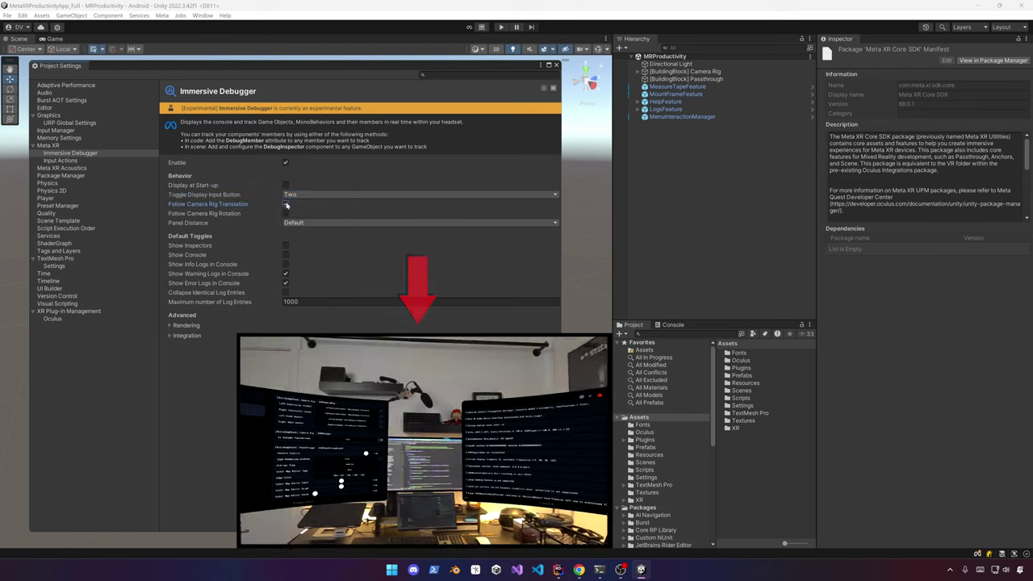
pyautogui.click(286, 213)
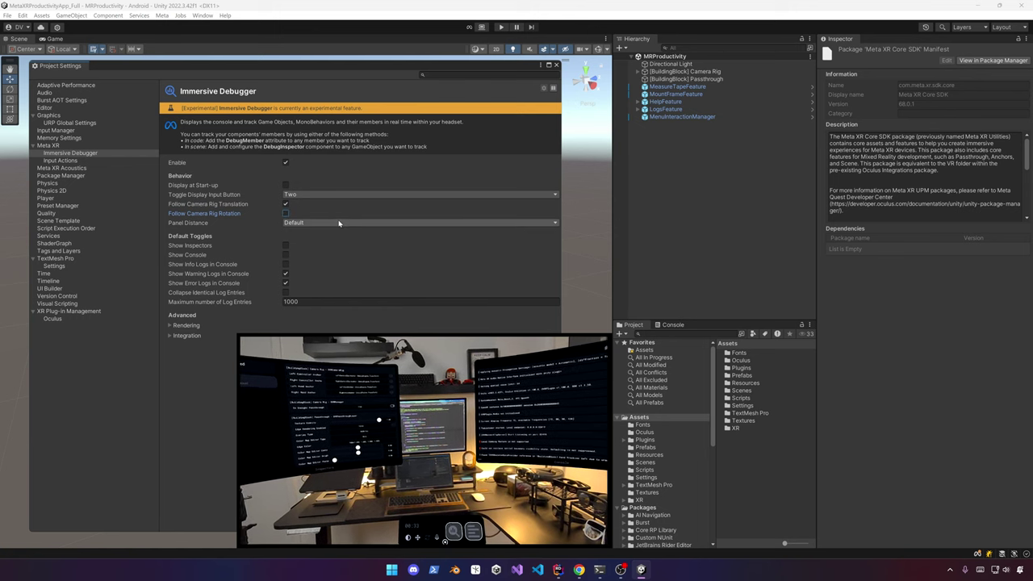
pyautogui.click(341, 222)
pyautogui.click(302, 254)
pyautogui.click(325, 223)
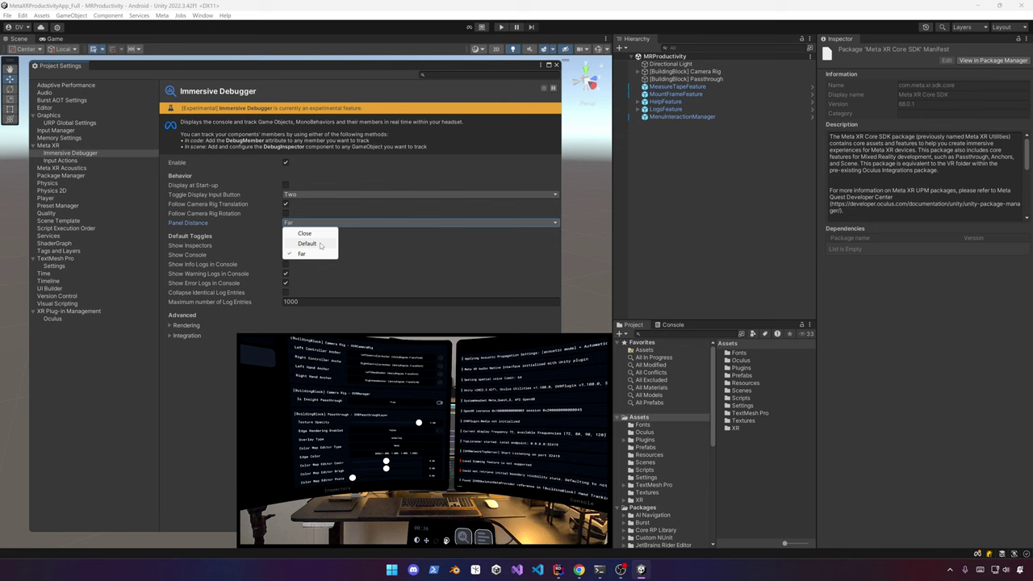
pyautogui.click(331, 244)
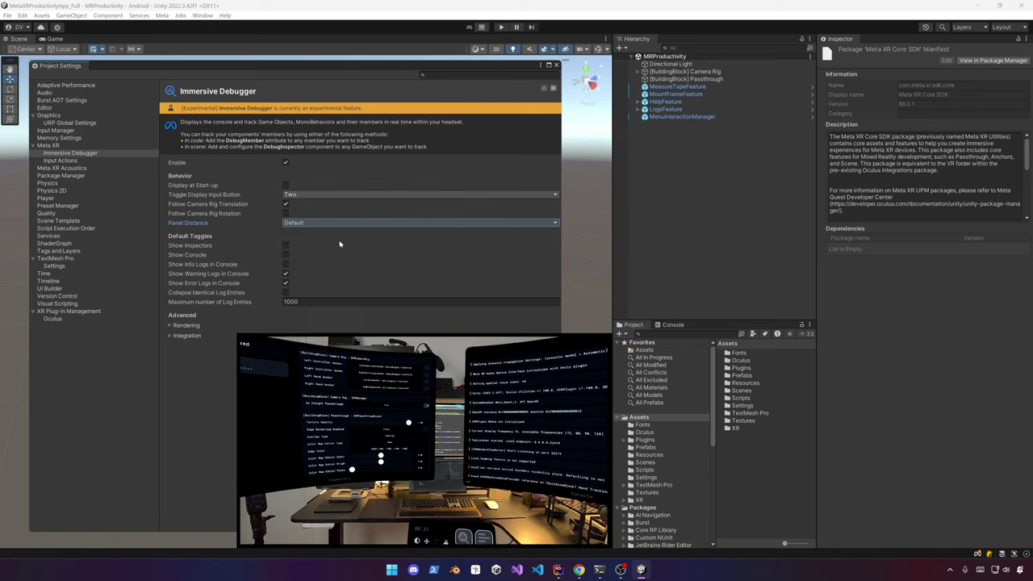
# Turn on Show Inspectors, Show Console and Show Info Logs in Console, and expand the advanced Rendering settings.
pyautogui.click(286, 245)
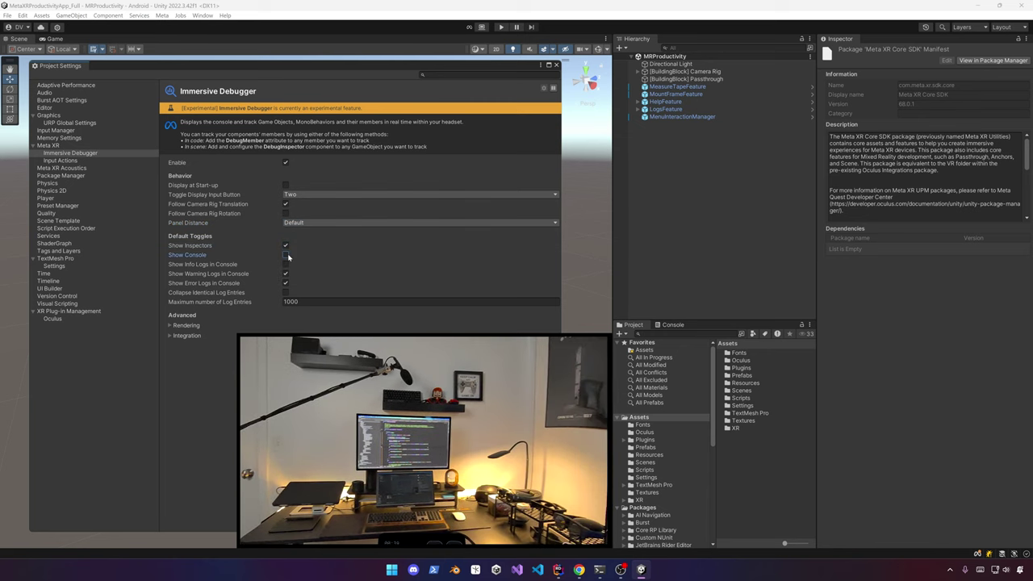
pyautogui.click(285, 254)
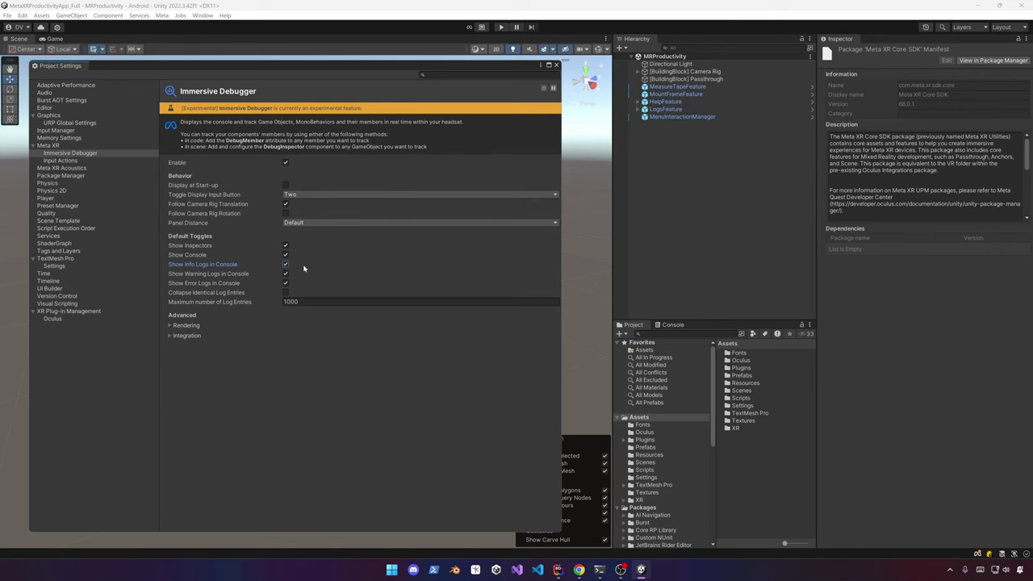
pyautogui.click(286, 264)
pyautogui.click(186, 326)
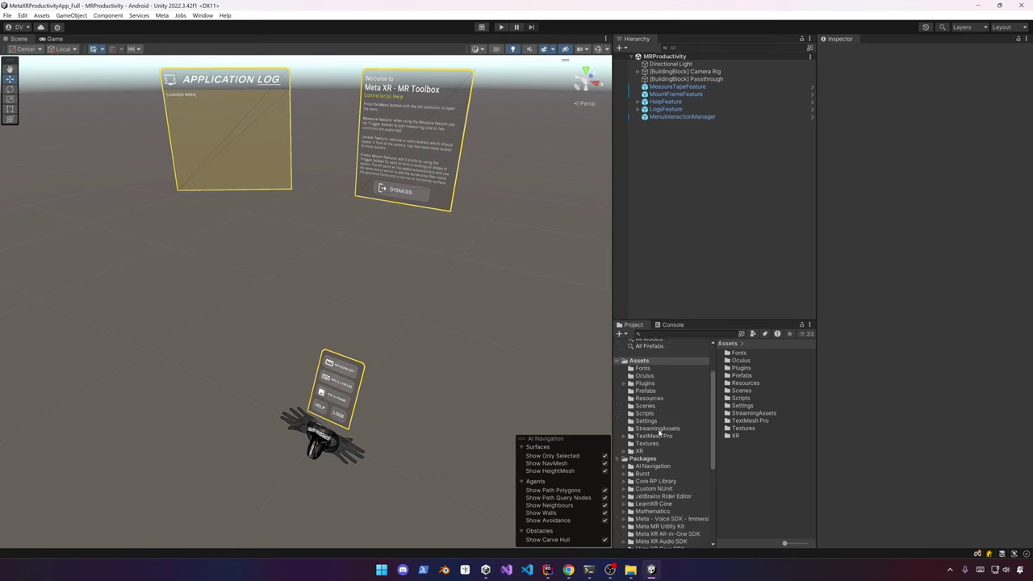
# Browse the Meta XR Core SDK package to Scripts/ImmersiveDebugger and examine its DebugInspector and Gizmos folders.
pyautogui.click(669, 409)
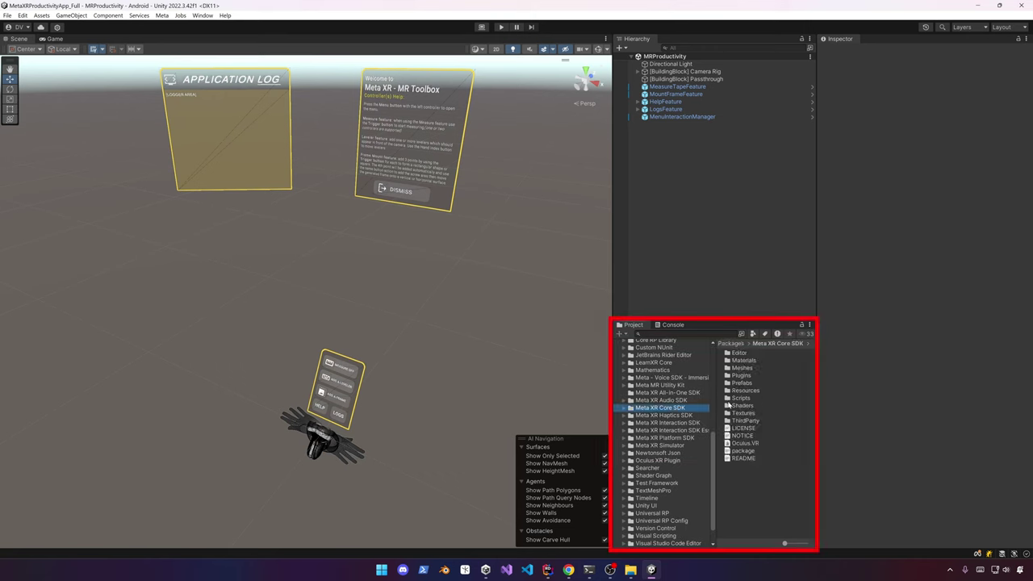
pyautogui.doubleClick(739, 398)
pyautogui.doubleClick(750, 384)
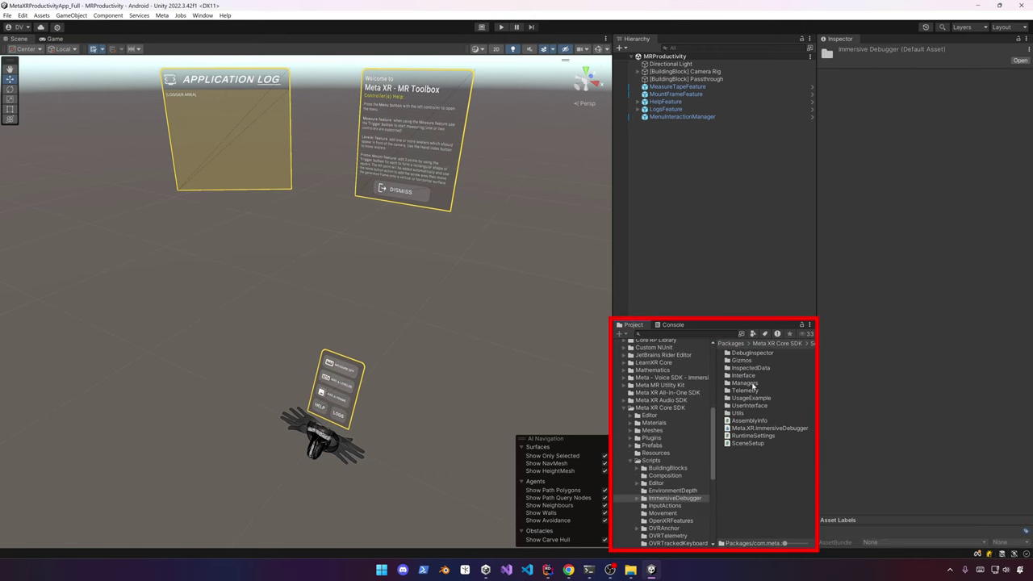
pyautogui.doubleClick(756, 354)
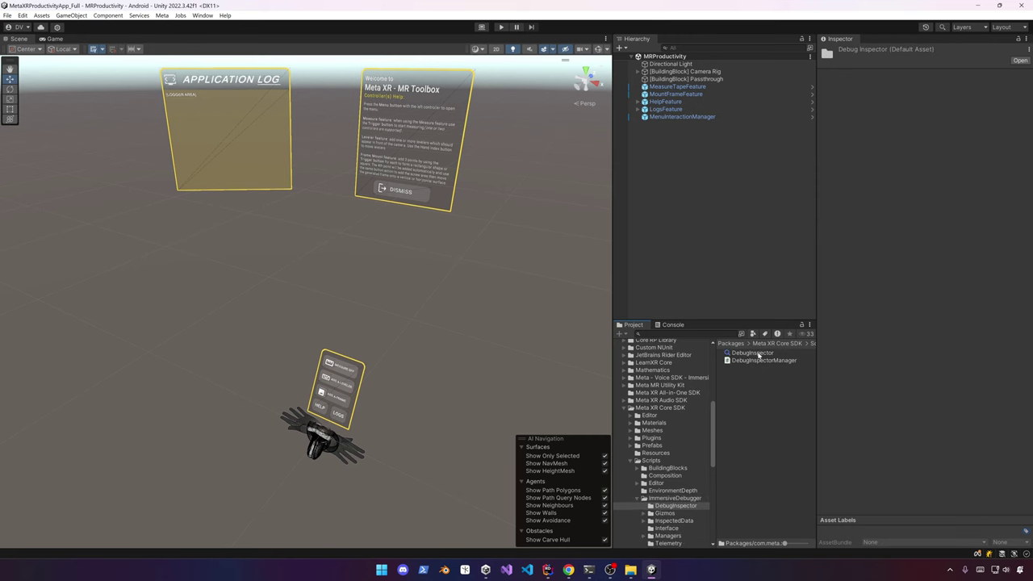
pyautogui.scroll(-5, 686, 472)
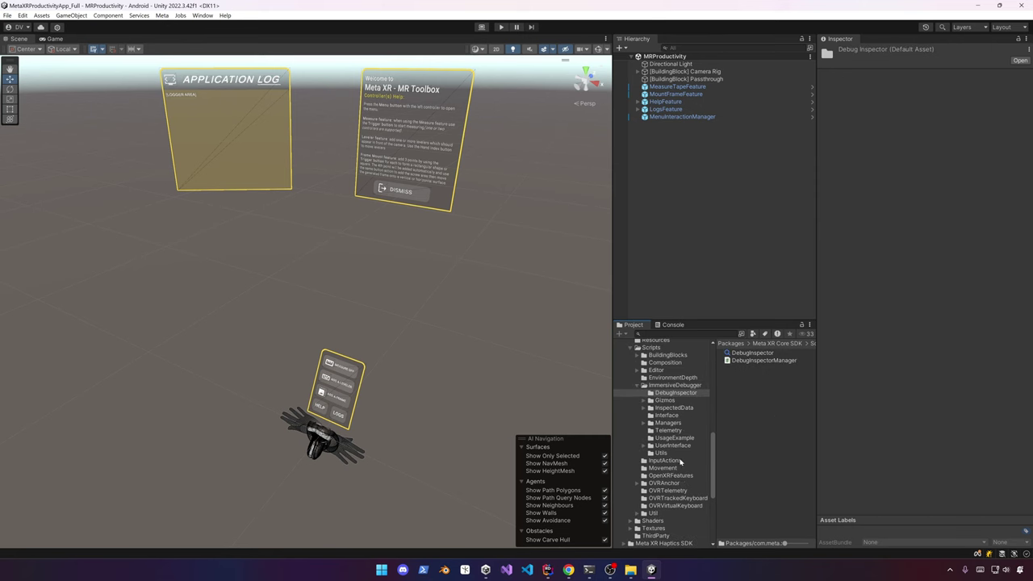
pyautogui.click(664, 400)
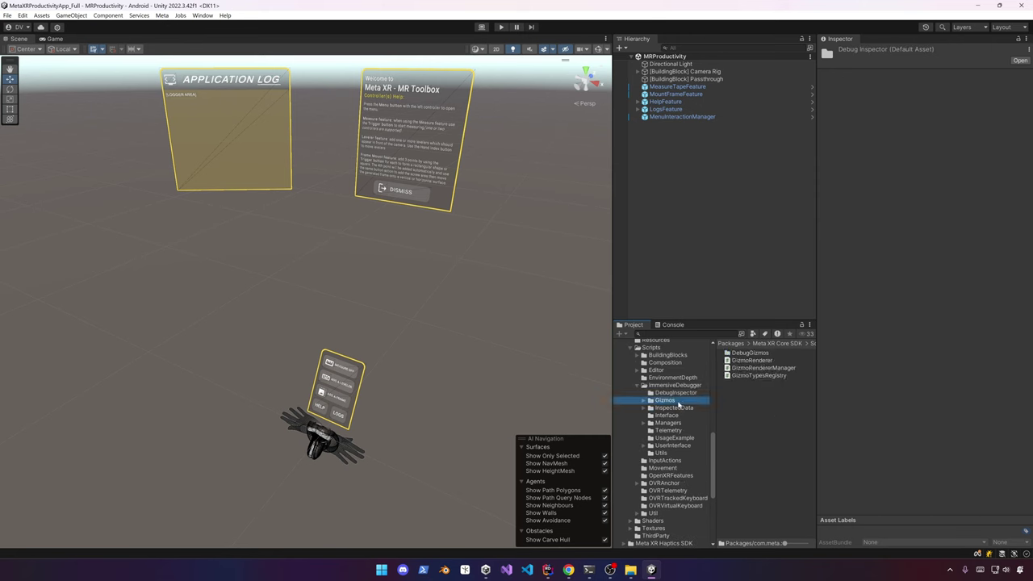
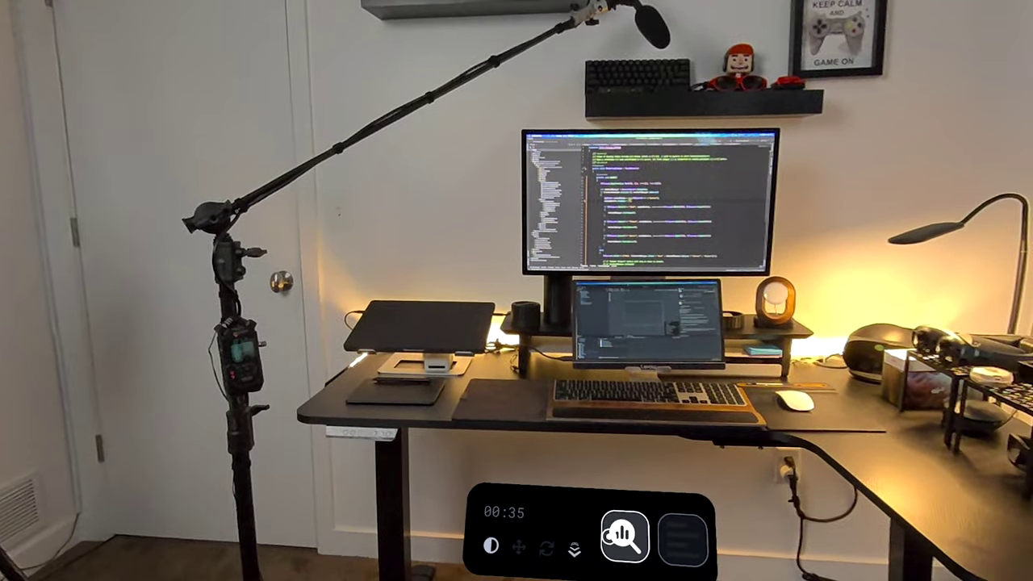
# Open the in-headset Inspectors panel and show the gizmos for the controller and hand anchors of the OVRCameraRig.
pyautogui.click(636, 552)
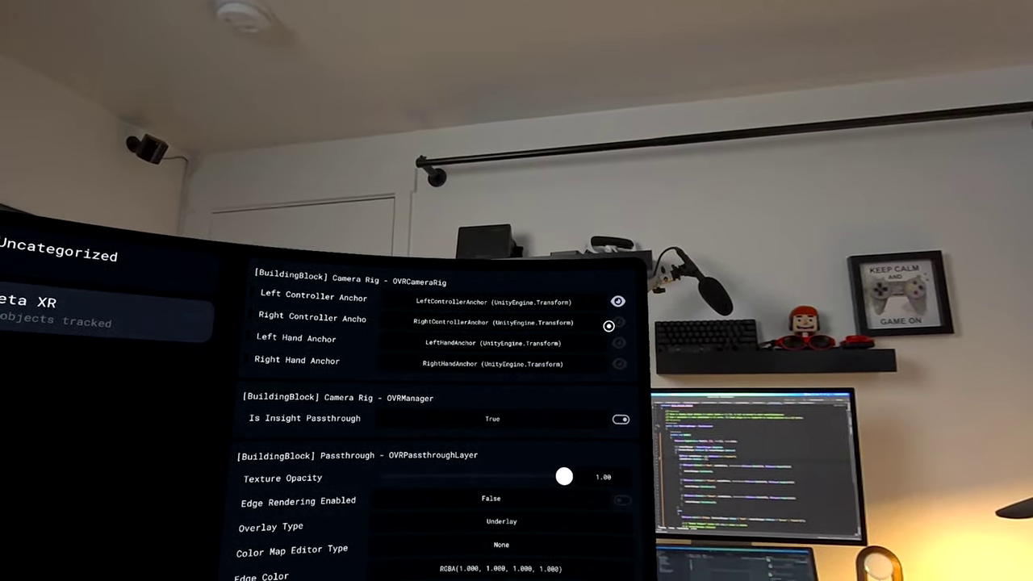
pyautogui.click(608, 326)
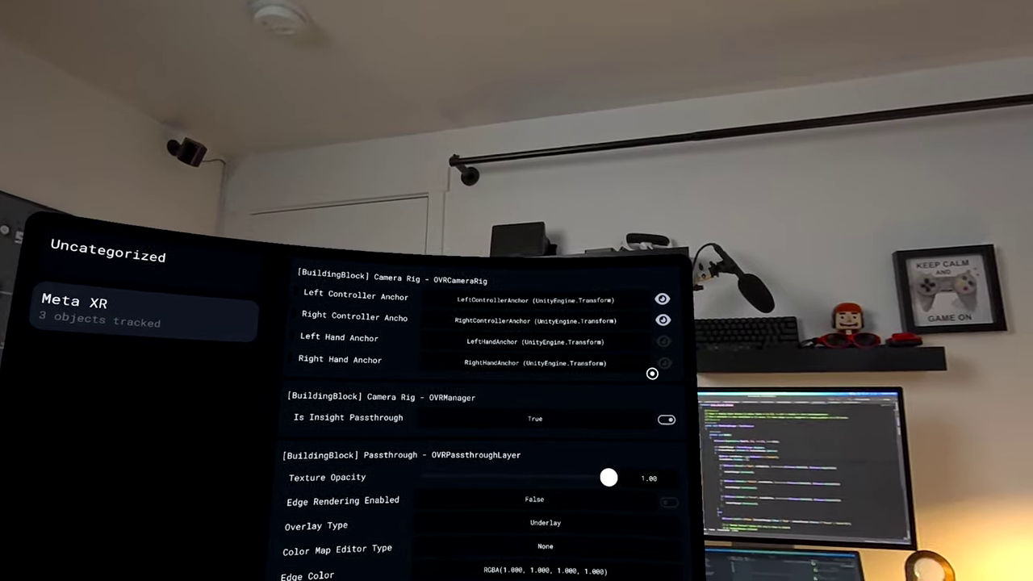
pyautogui.click(658, 334)
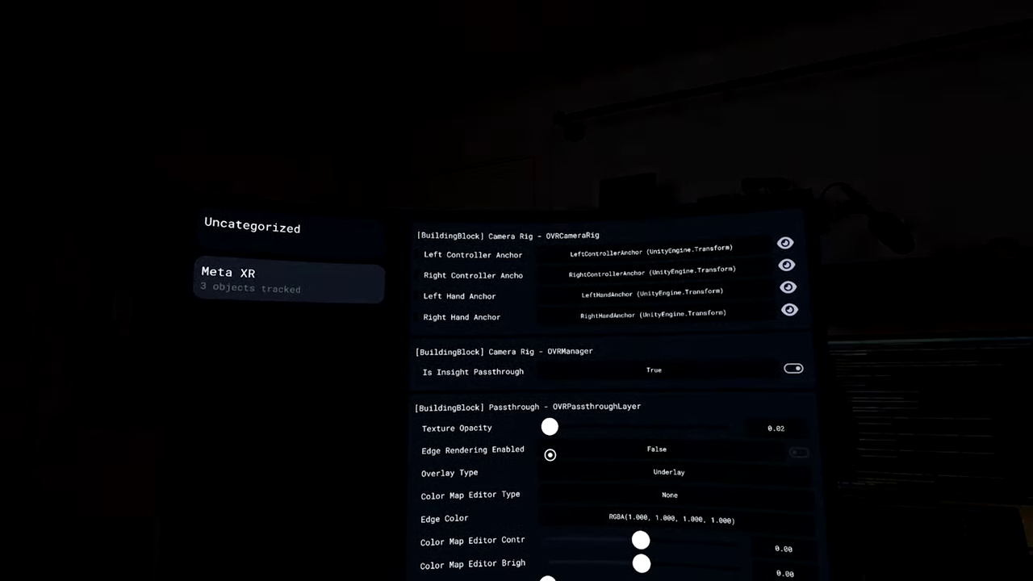
# Set the Texture Opacity of the OVRPassthroughLayer to 1.00.
pyautogui.moveTo(549, 427); pyautogui.dragTo(657, 377)
pyautogui.click(685, 399)
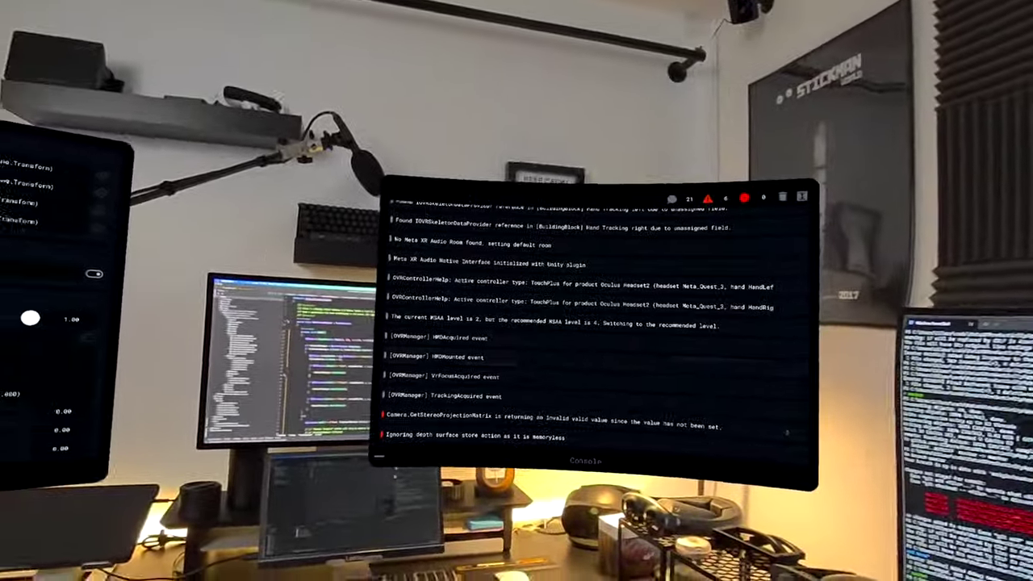
# Examine the in-headset Console entries, including the RectTransform parent warnings and their MeasureTapeFeature stack trace.
pyautogui.scroll(-1, 493, 297)
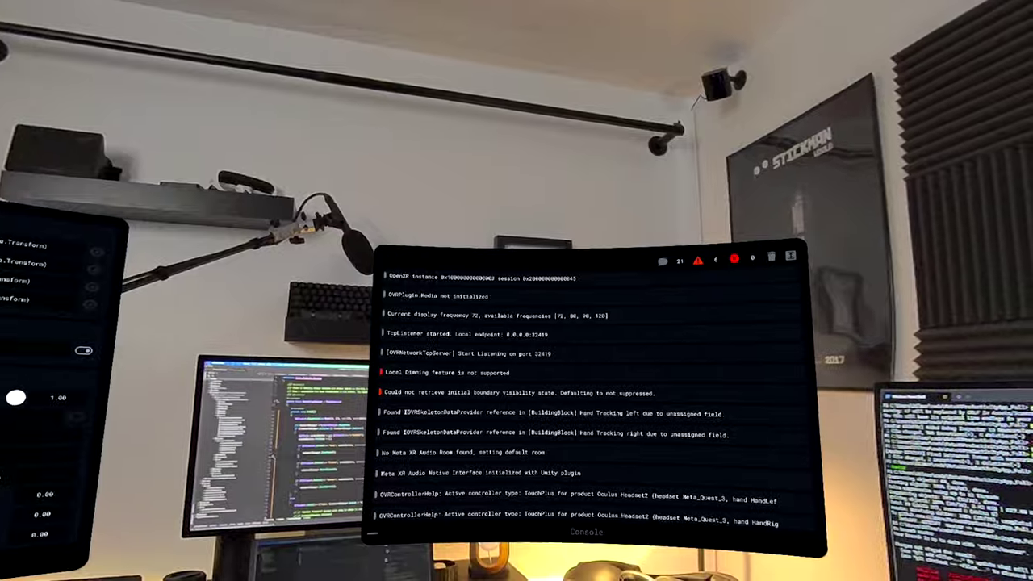
pyautogui.scroll(3, 593, 395)
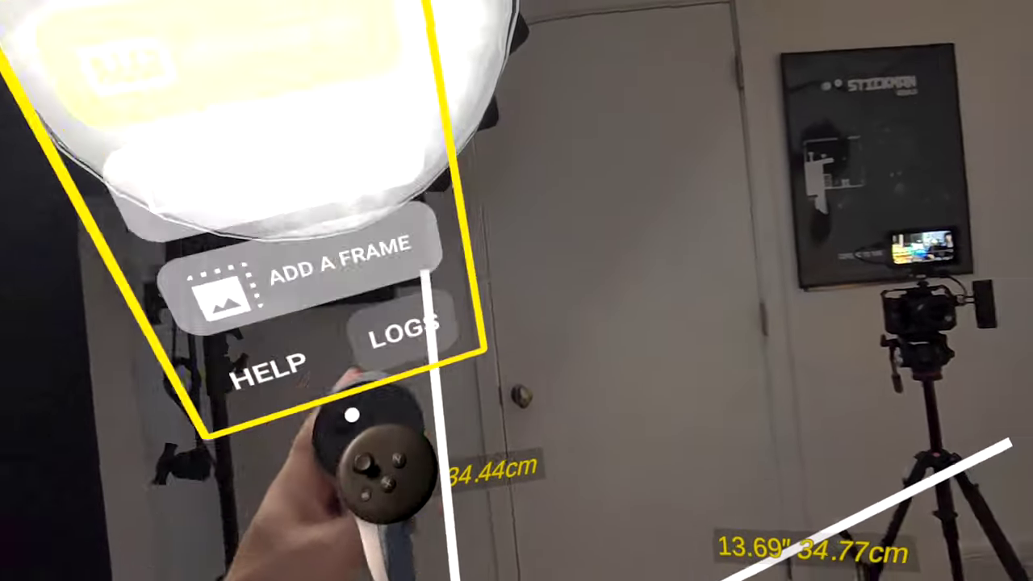
pyautogui.click(420, 323)
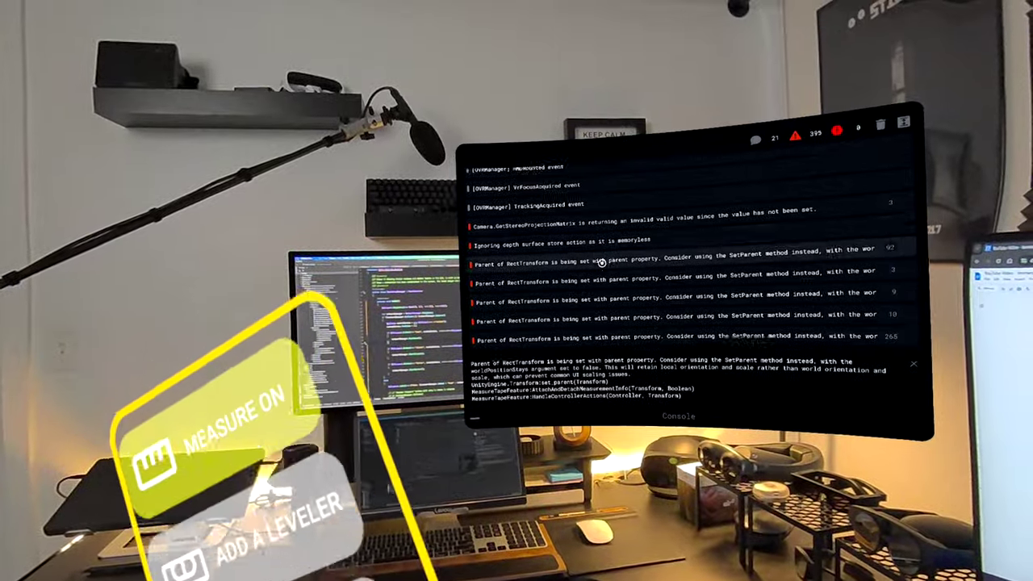
pyautogui.scroll(3, 592, 311)
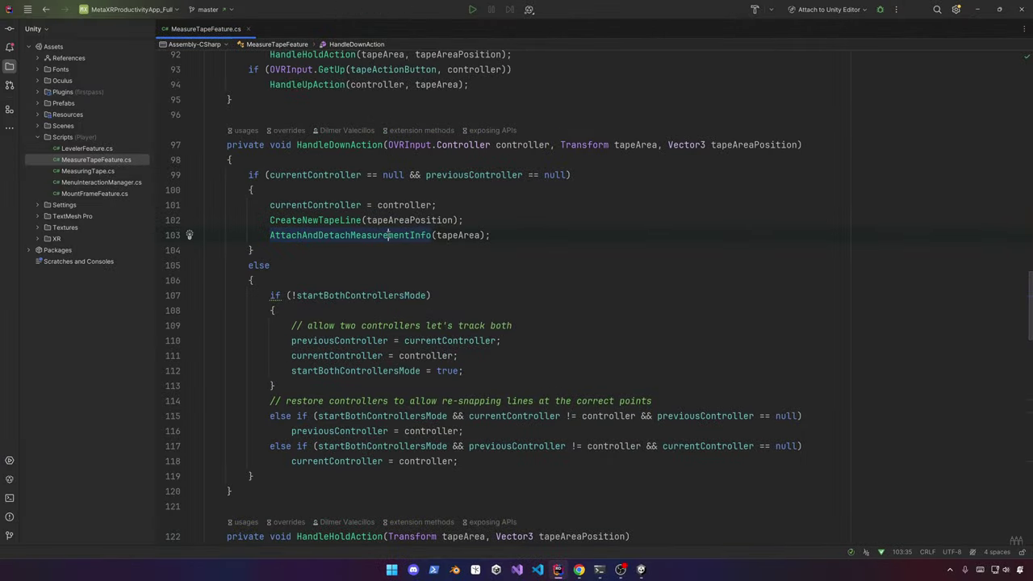
# In Rider, go to the AttachAndDetachMeasurementInfo method and replace the first parent assignment with SetParent(tapeArea.transform.parent).
pyautogui.keyDown('ctrl'); pyautogui.click(388, 235); pyautogui.keyUp('ctrl')
pyautogui.scroll(-2, 488, 239)
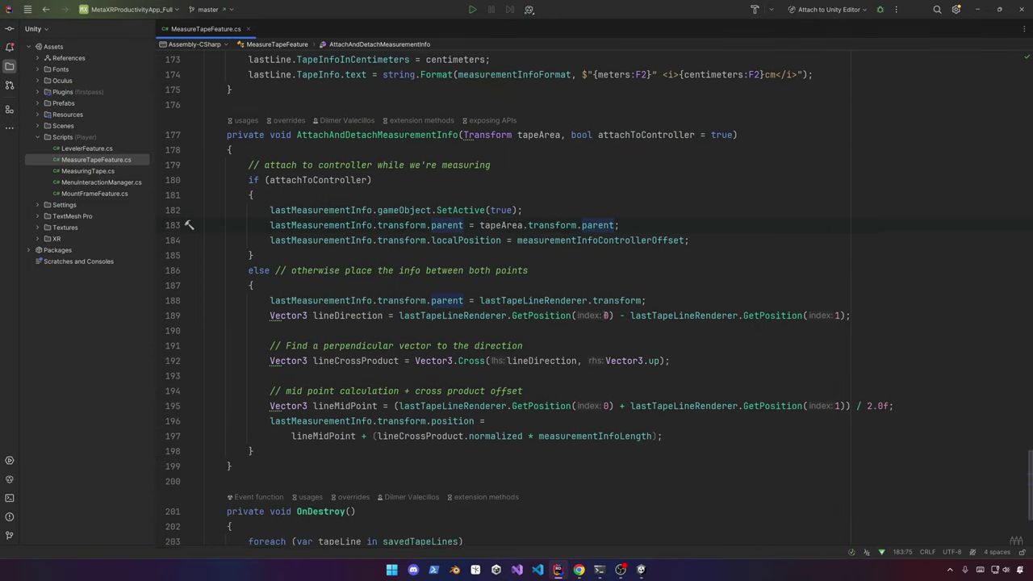
pyautogui.doubleClick(447, 222)
pyautogui.press('BackSpace')
pyautogui.write('set')
pyautogui.press('Down')
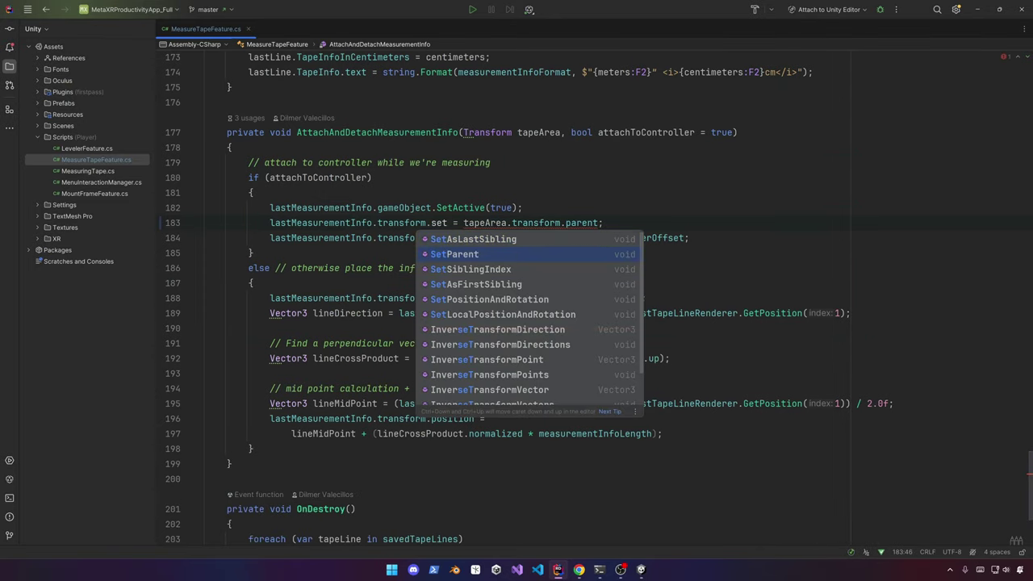
pyautogui.press('Return')
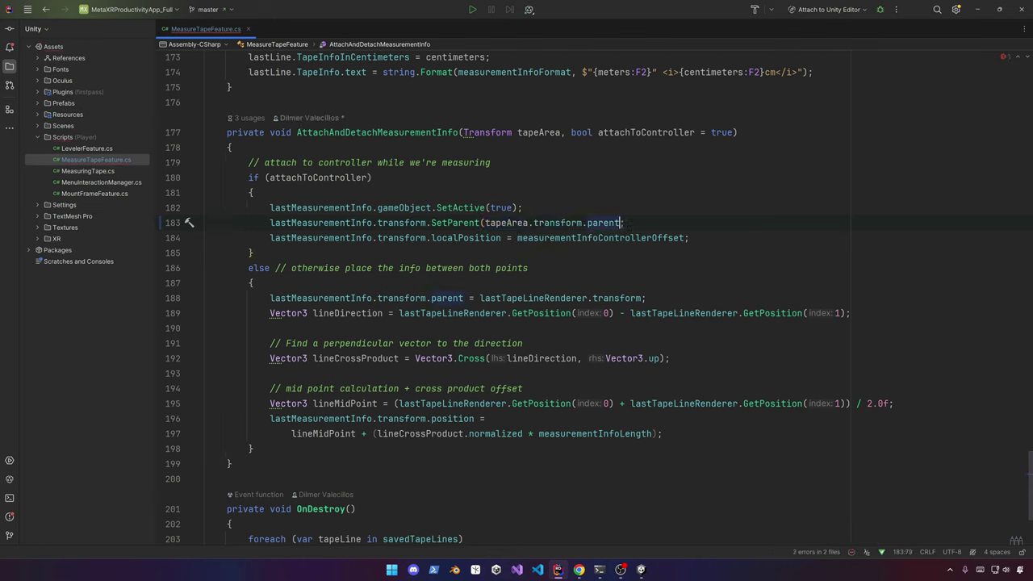
# Replace the parent assignment in the else branch with a SetParent call that takes lastTapeLineRenderer.transform.
pyautogui.hotkey('shift', 'Home')
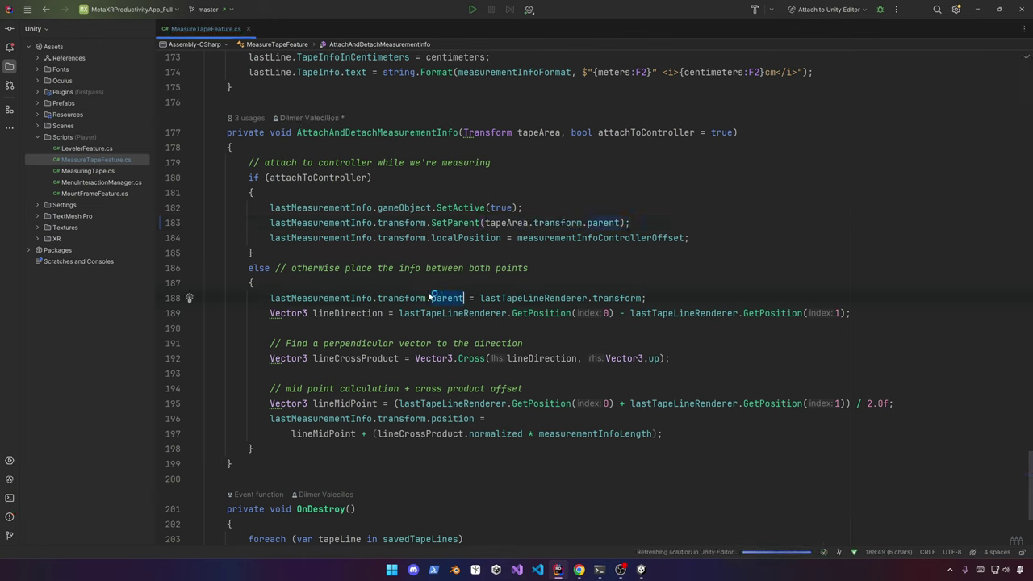
pyautogui.write('set')
pyautogui.press('Return')
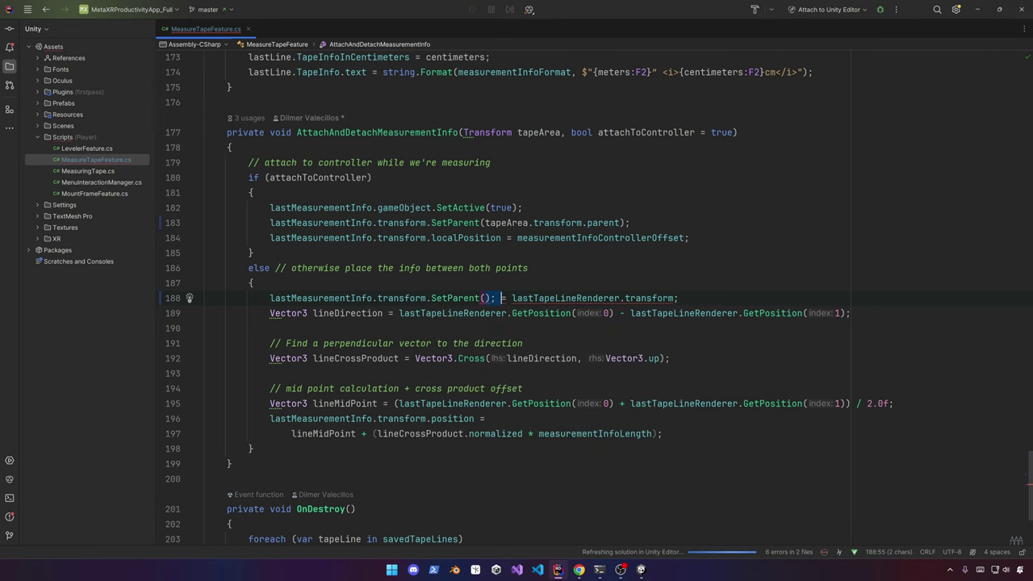
pyautogui.press('BackSpace')
pyautogui.press('End')
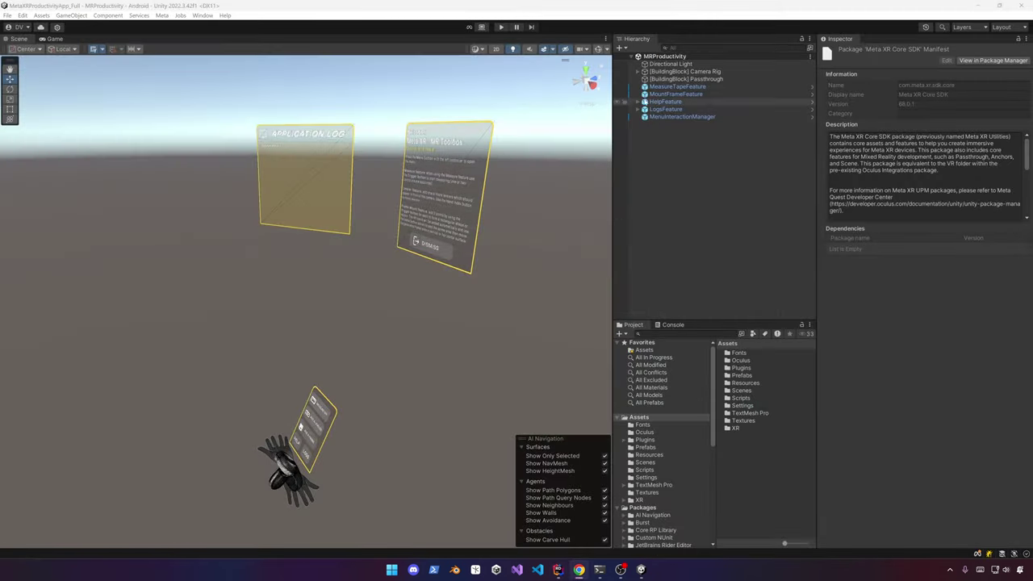
# Switch to Unity and select the MeasureTapeFeature object in the scene hierarchy.
pyautogui.click(666, 87)
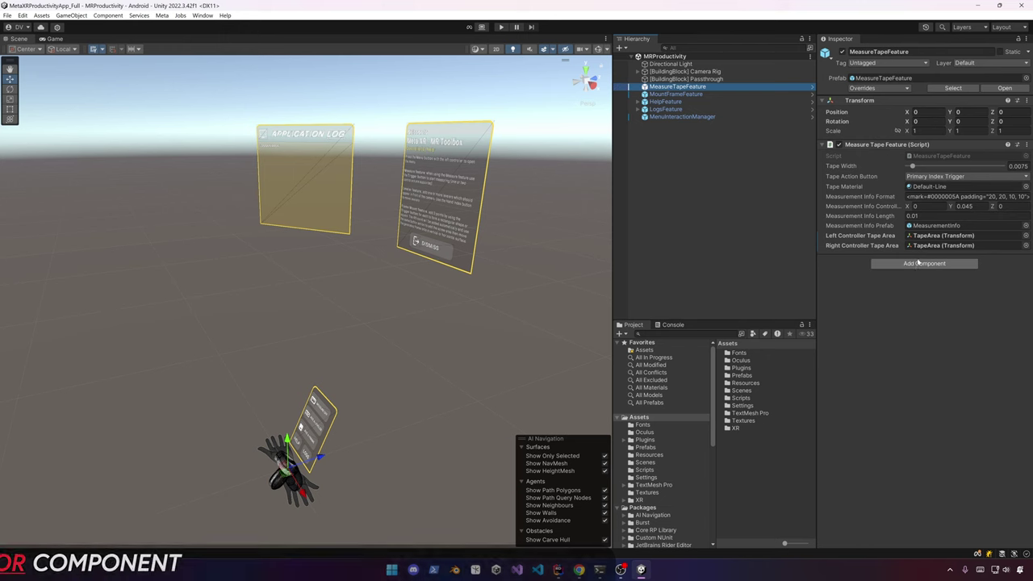